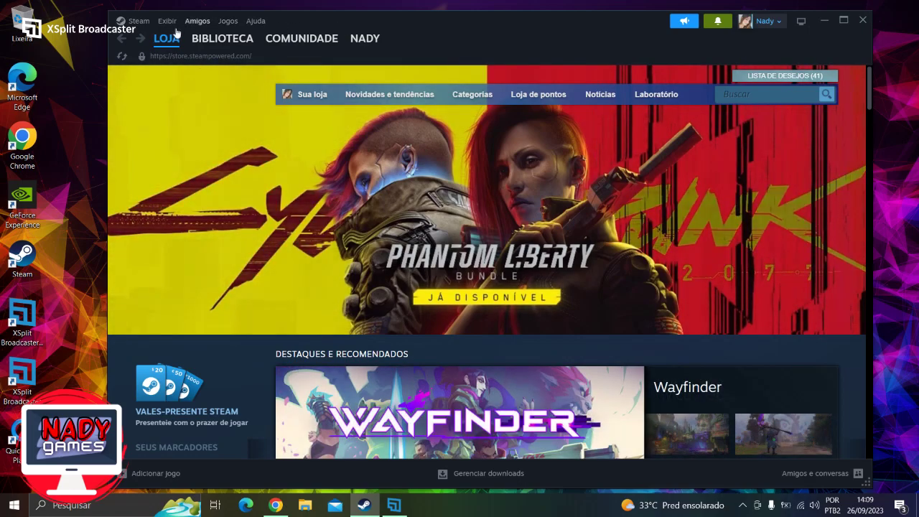
Step: Open Steam's settings at the Amigos e conversas page
left_click(137, 21)
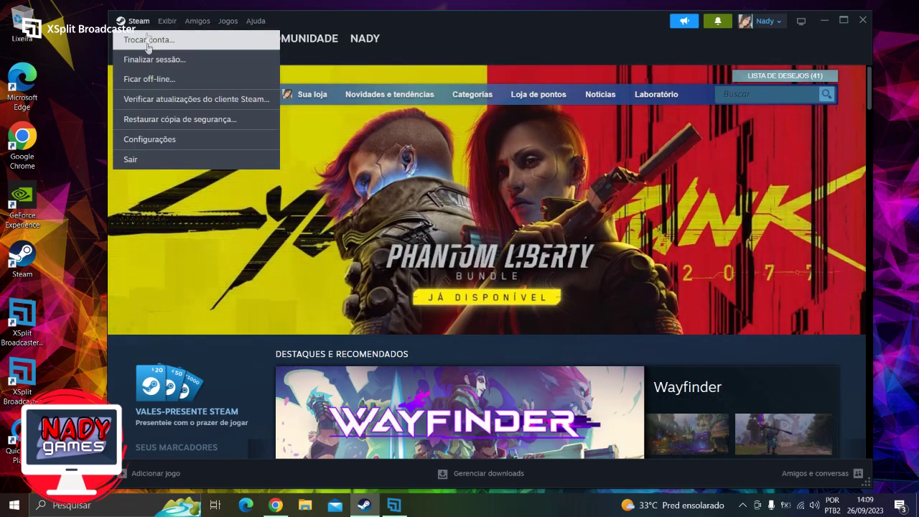
left_click(194, 139)
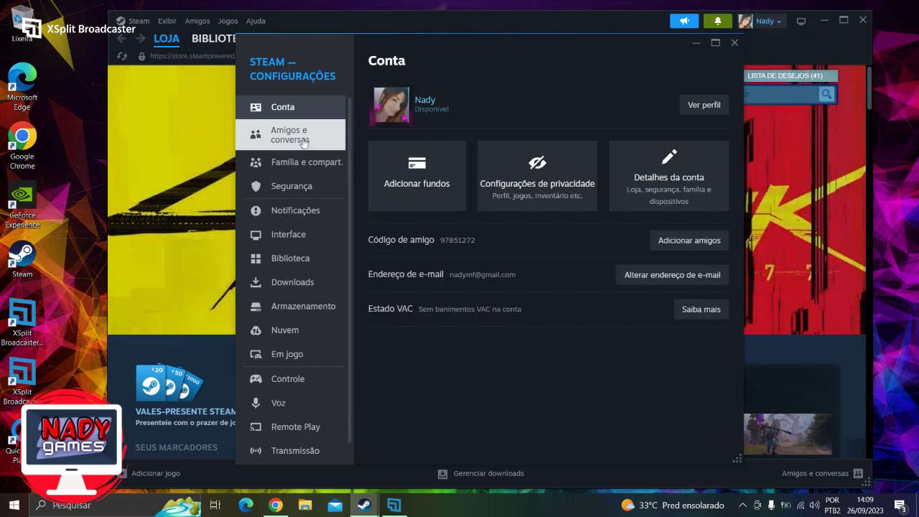
left_click(302, 134)
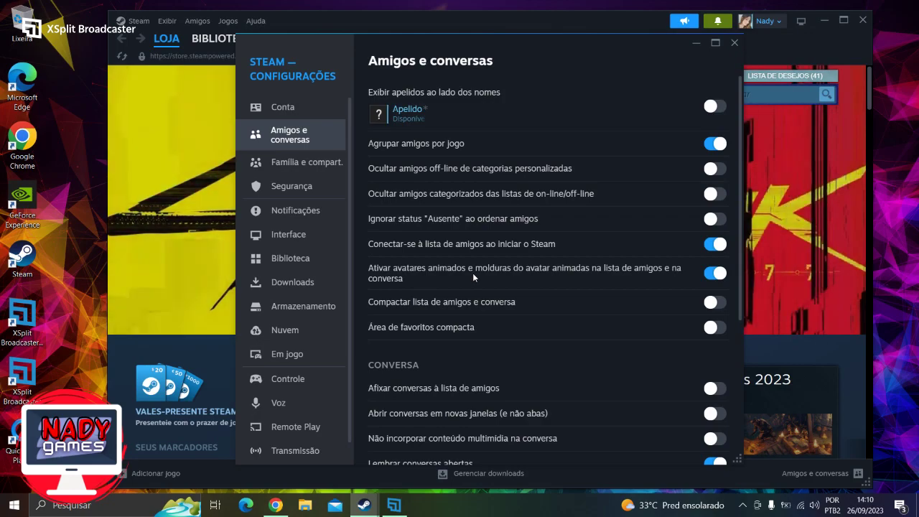
Step: Open the Windows Task Manager and check the memory use of Steam Client WebHelper, with processes sorted by descending memory
right_click(473, 507)
left_click(513, 447)
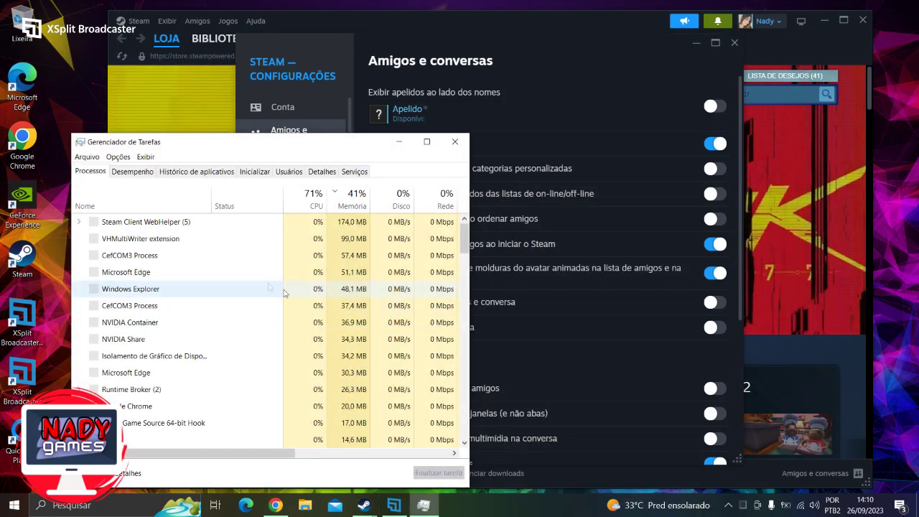
left_click(218, 228)
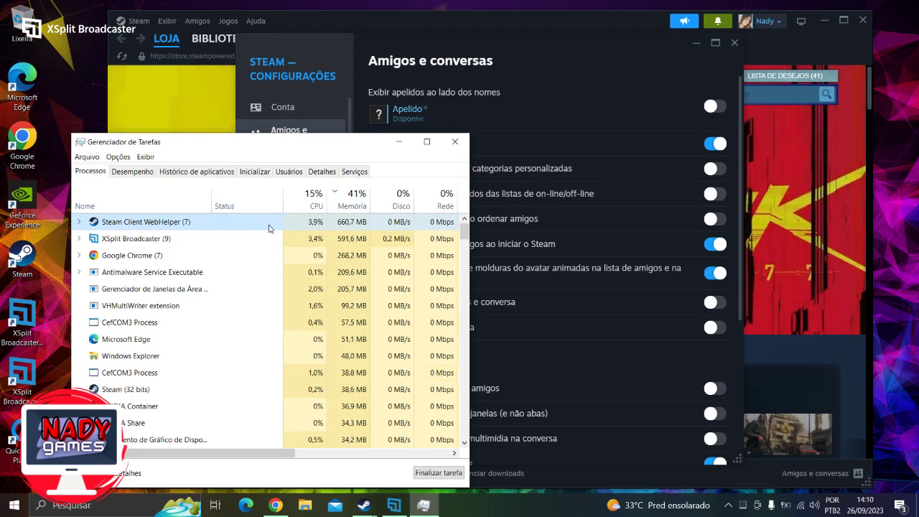
left_click(352, 199)
left_click(352, 199)
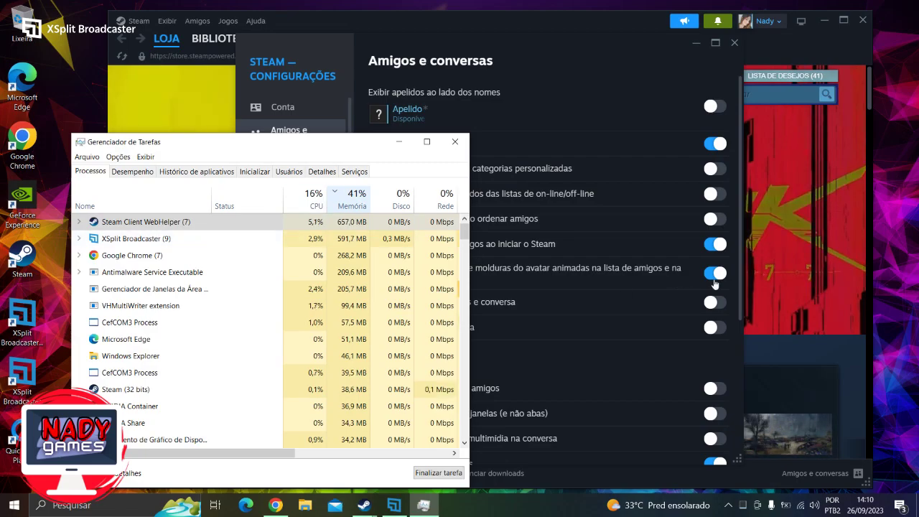
Step: Turn off animated avatars and avatar frames in Steam's friends list and chat, and close the settings
left_click(714, 280)
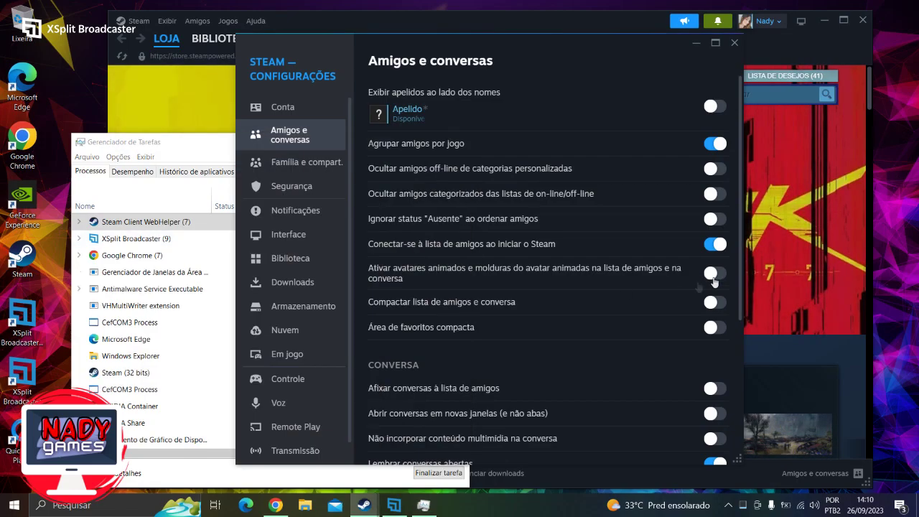
scroll(693, 289, "down", 3)
scroll(575, 359, "up", 3)
scroll(517, 416, "down", 3)
scroll(498, 428, "up", 2)
left_click(734, 43)
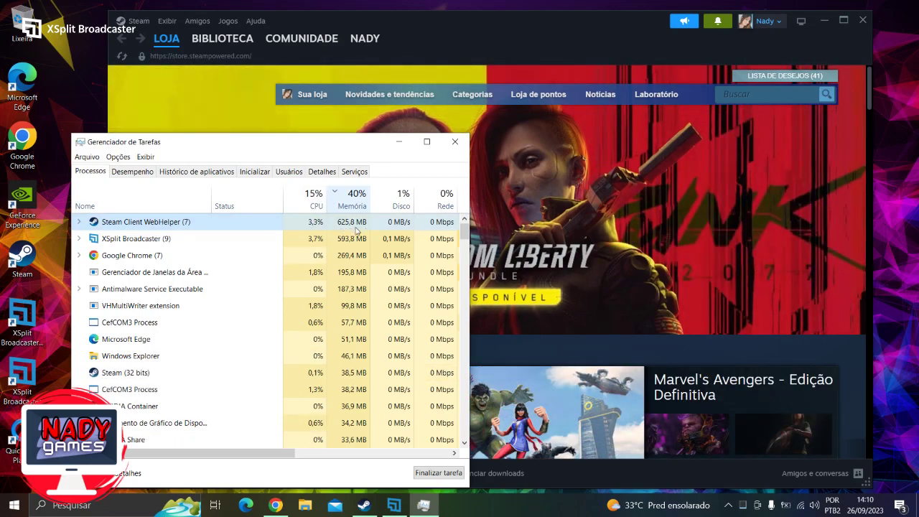
left_click_drag(376, 153, 353, 154)
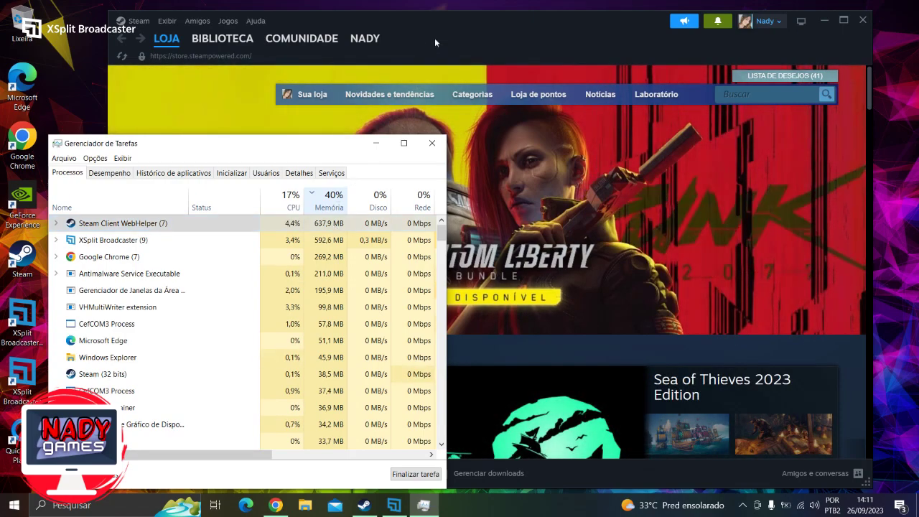
Step: Turn animated avatars and avatar frames back on in Steam's Amigos e conversas settings, and close the settings
left_click(138, 20)
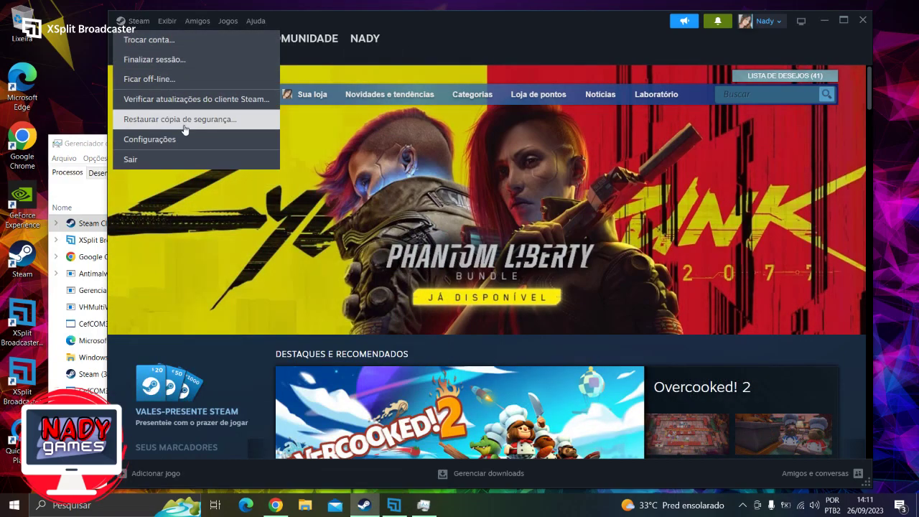
left_click(177, 138)
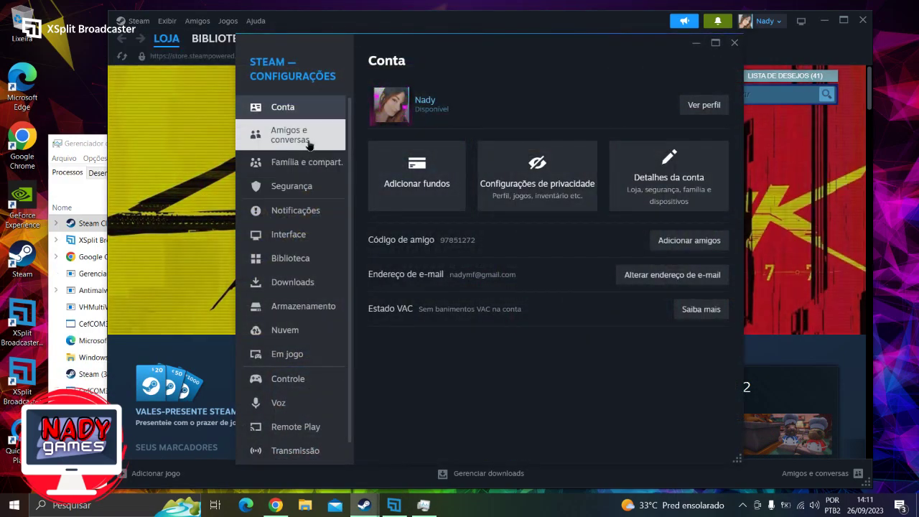
left_click(309, 144)
left_click(714, 273)
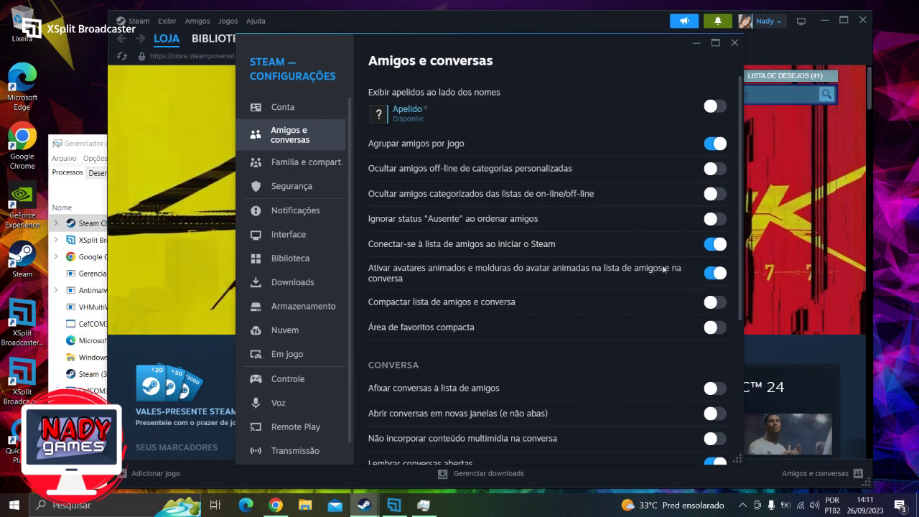
left_click(735, 43)
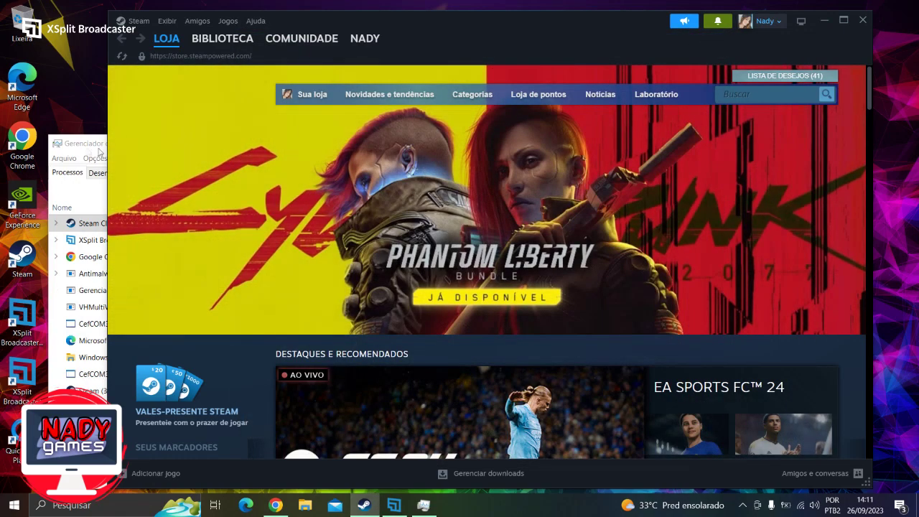
Step: Recheck the memory use of Steam Client WebHelper in Task Manager, and close Task Manager
left_click(423, 505)
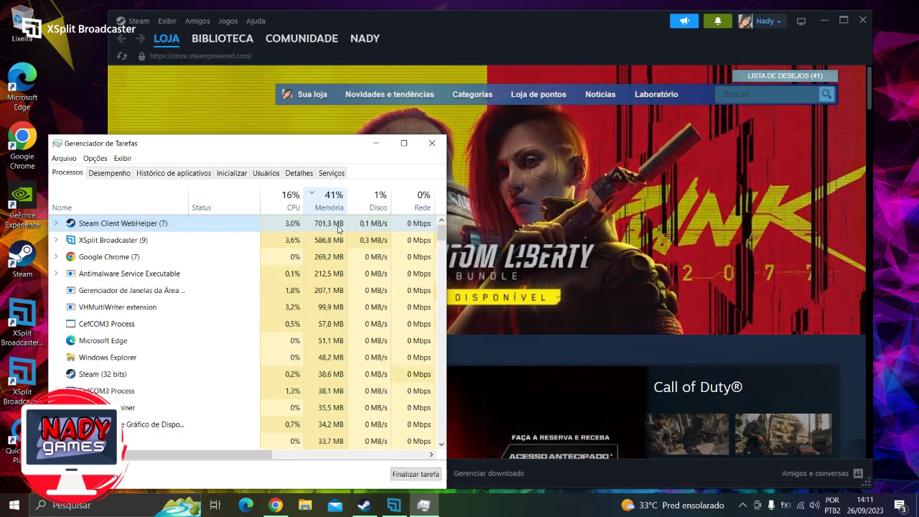
left_click(460, 40)
left_click(79, 143)
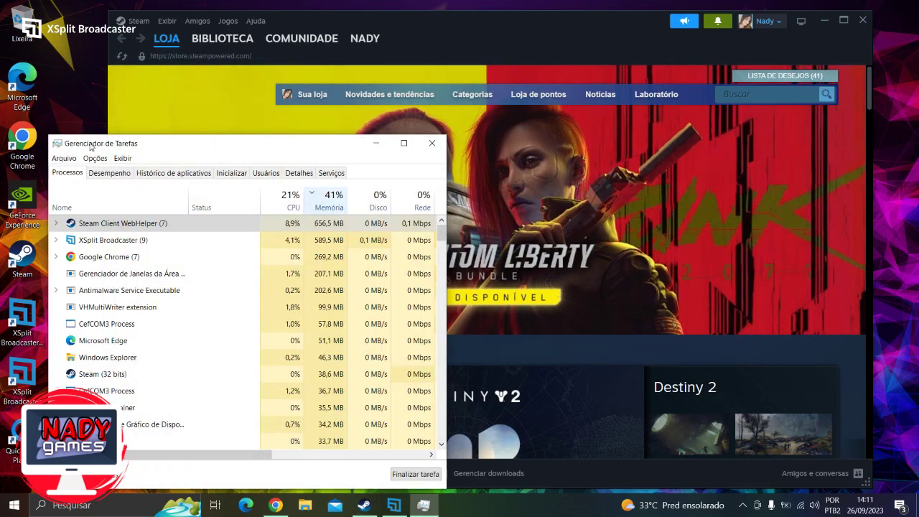
left_click(436, 142)
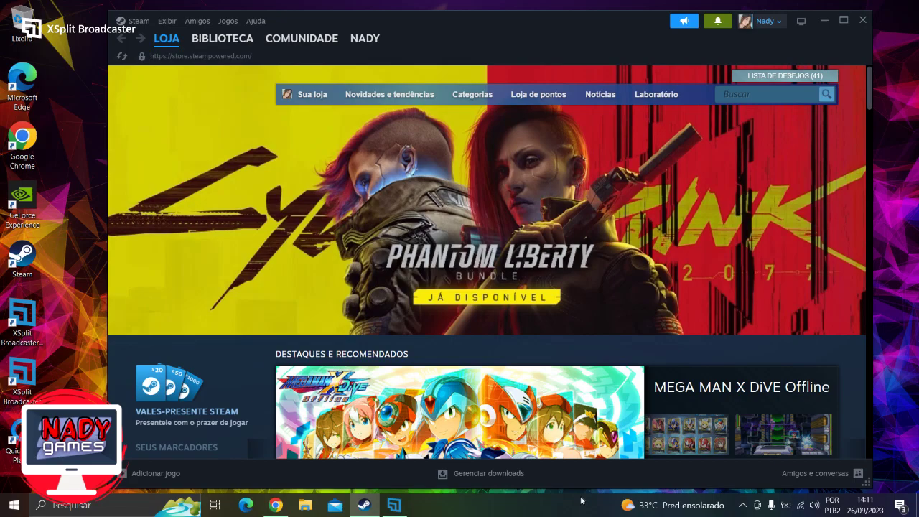
Step: Find and open the Windows Configurações app and go to its Jogos section
left_click(120, 511)
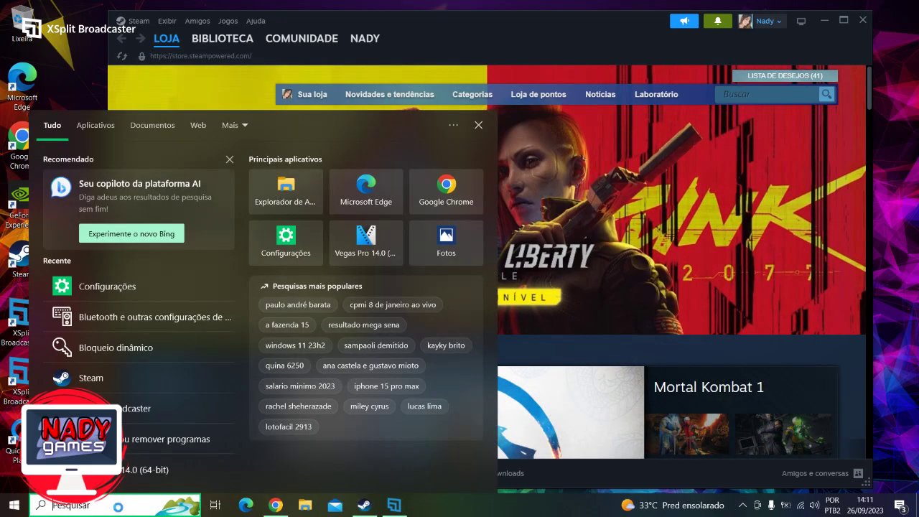
type("qonfi")
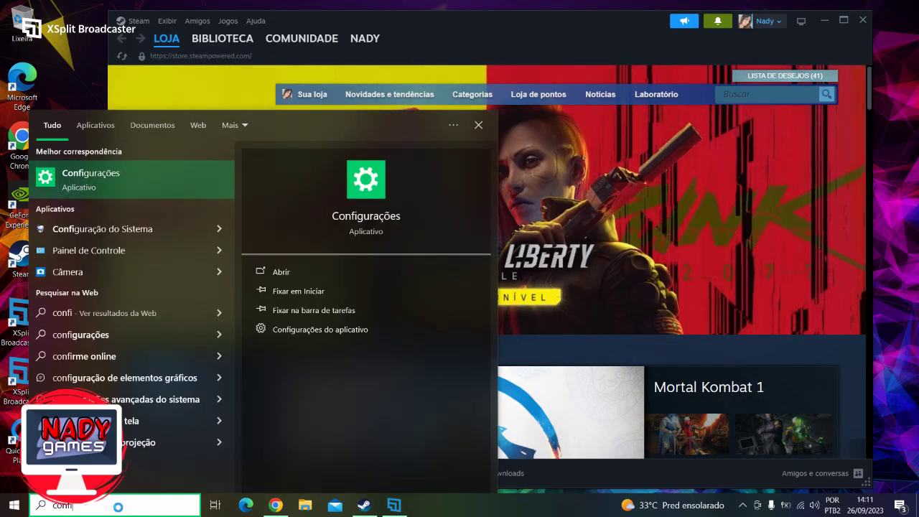
key("Return")
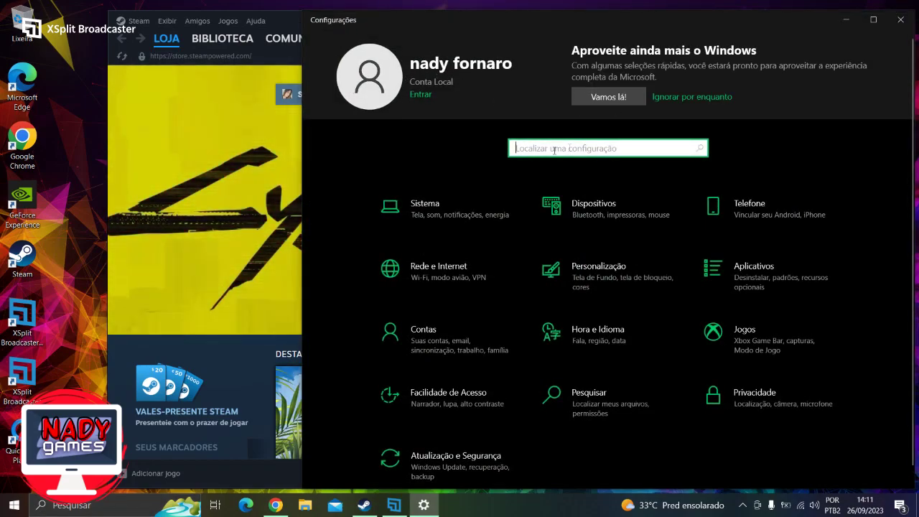
left_click_drag(635, 30, 544, 32)
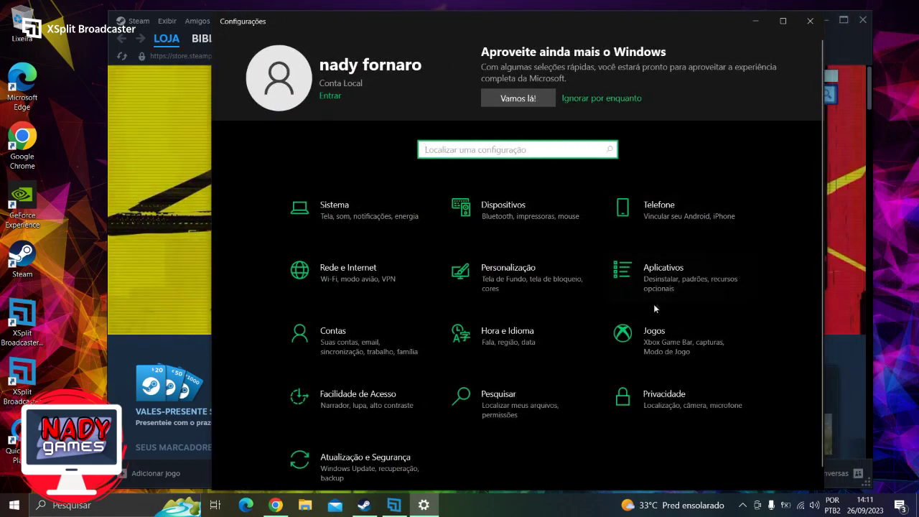
left_click(672, 345)
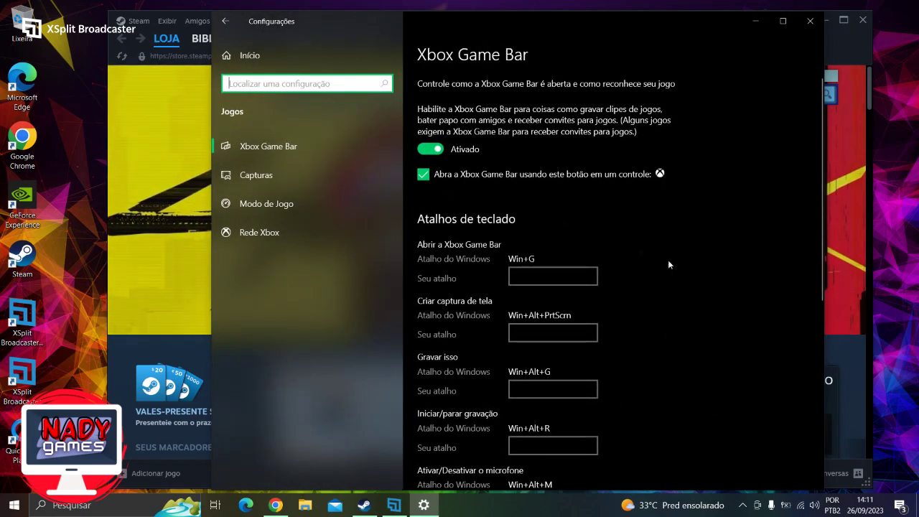
Step: Turn off the Xbox Game Bar and Modo de Jogo, and return to the Xbox Game Bar page
left_click(316, 148)
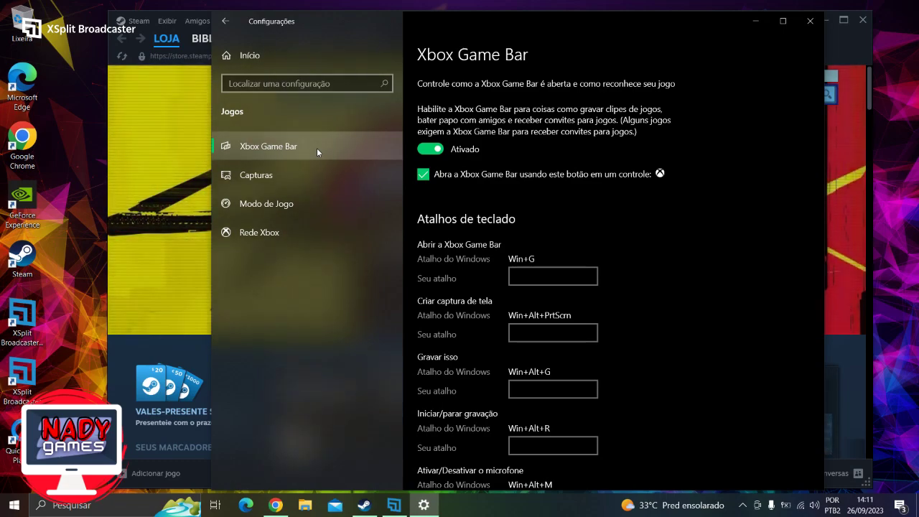
left_click(423, 152)
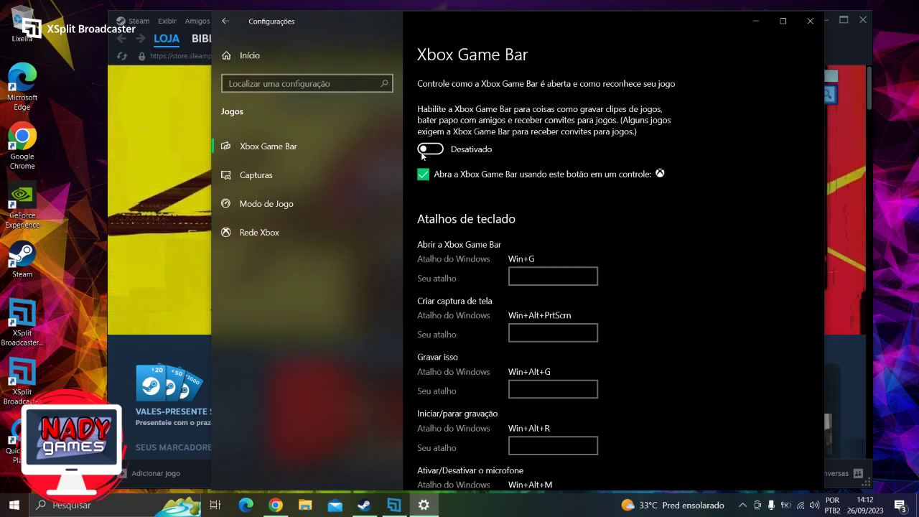
left_click(313, 206)
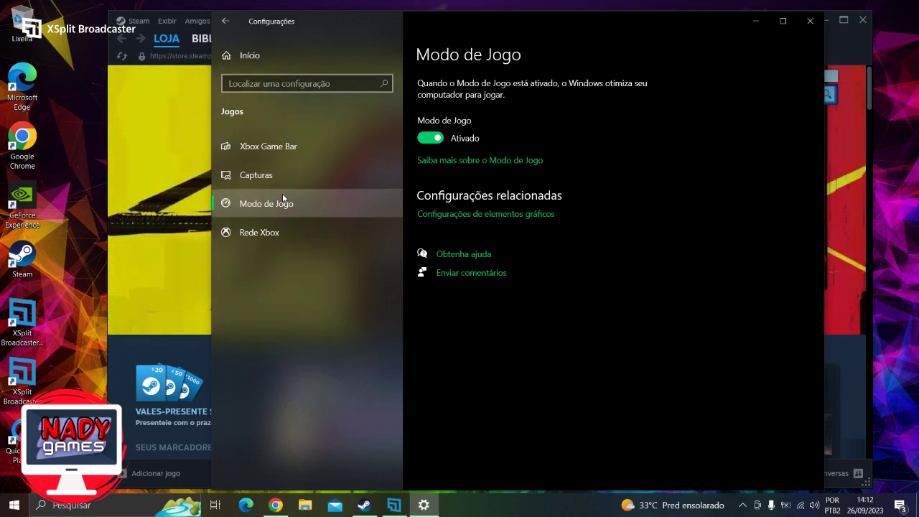
left_click(430, 137)
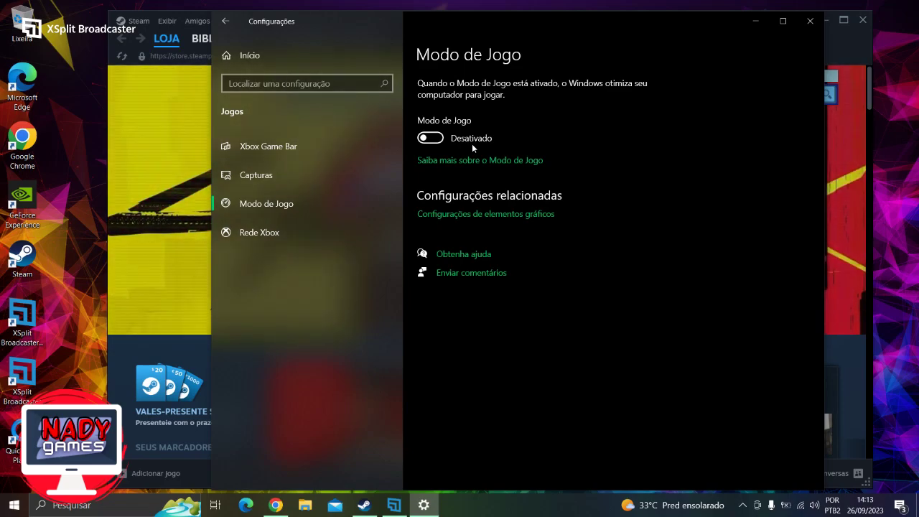
left_click(360, 157)
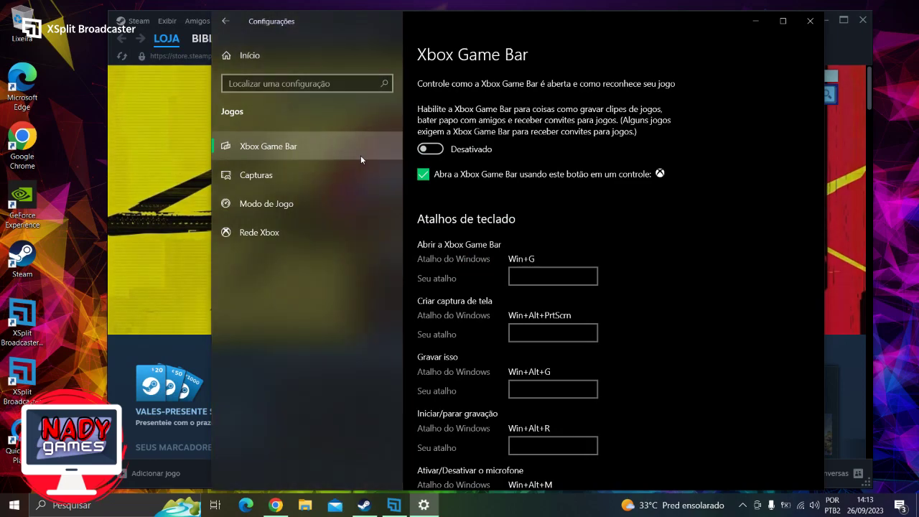